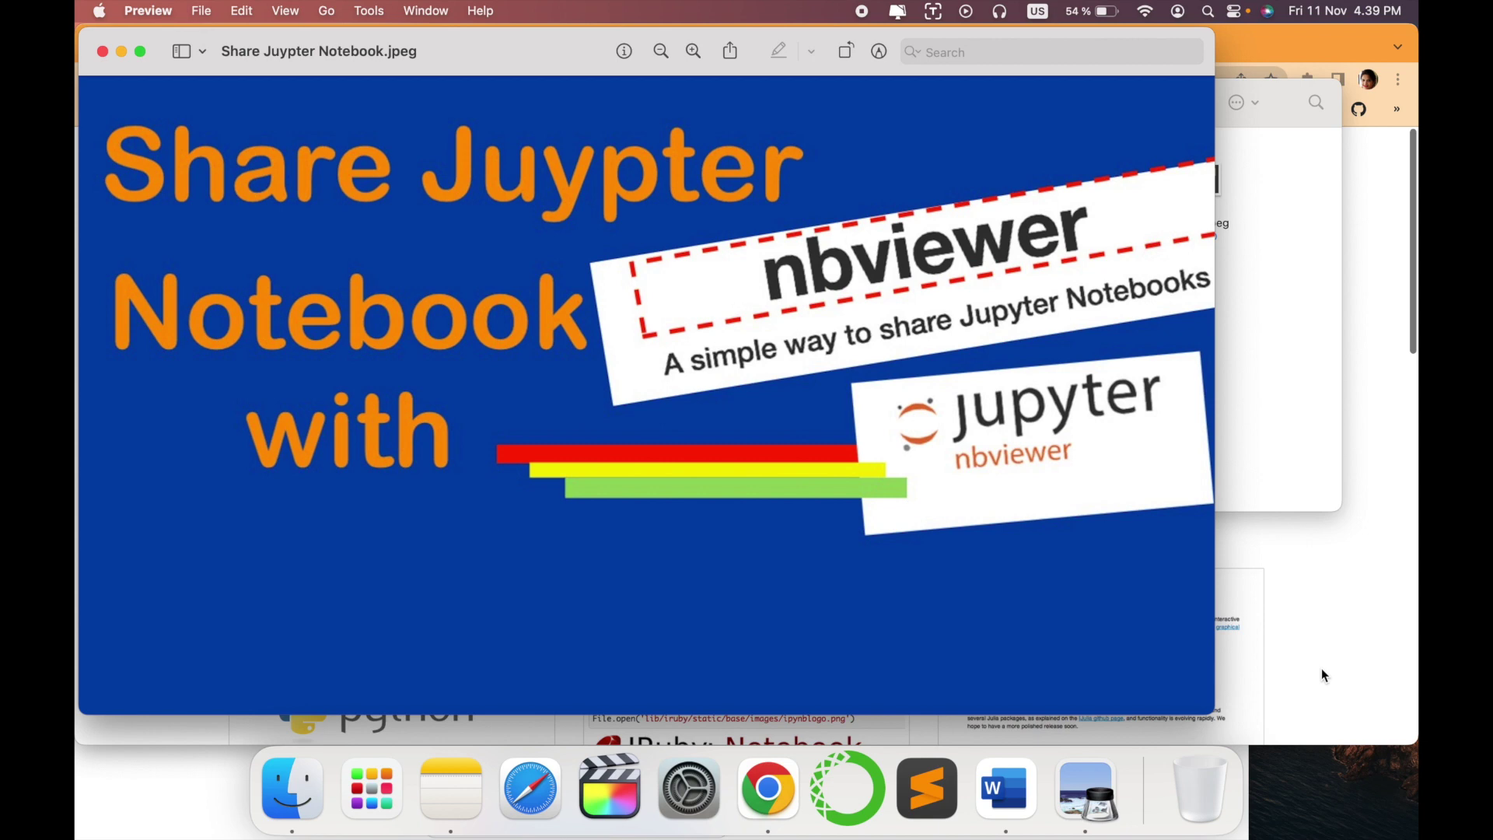
Bring the Chrome nbviewer home page forward and focus its empty notebook-location field
click(1322, 669)
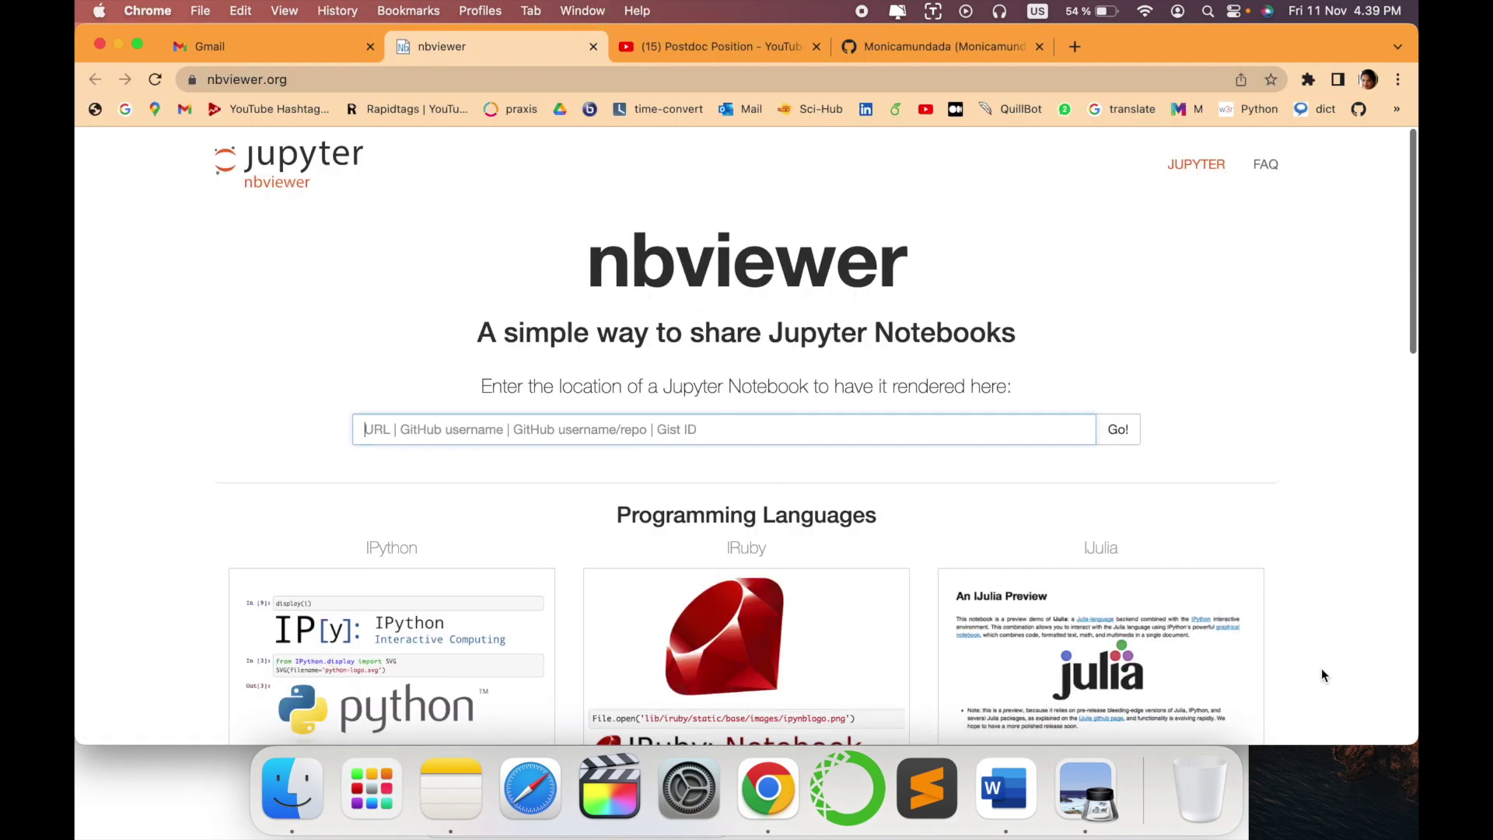
click(324, 80)
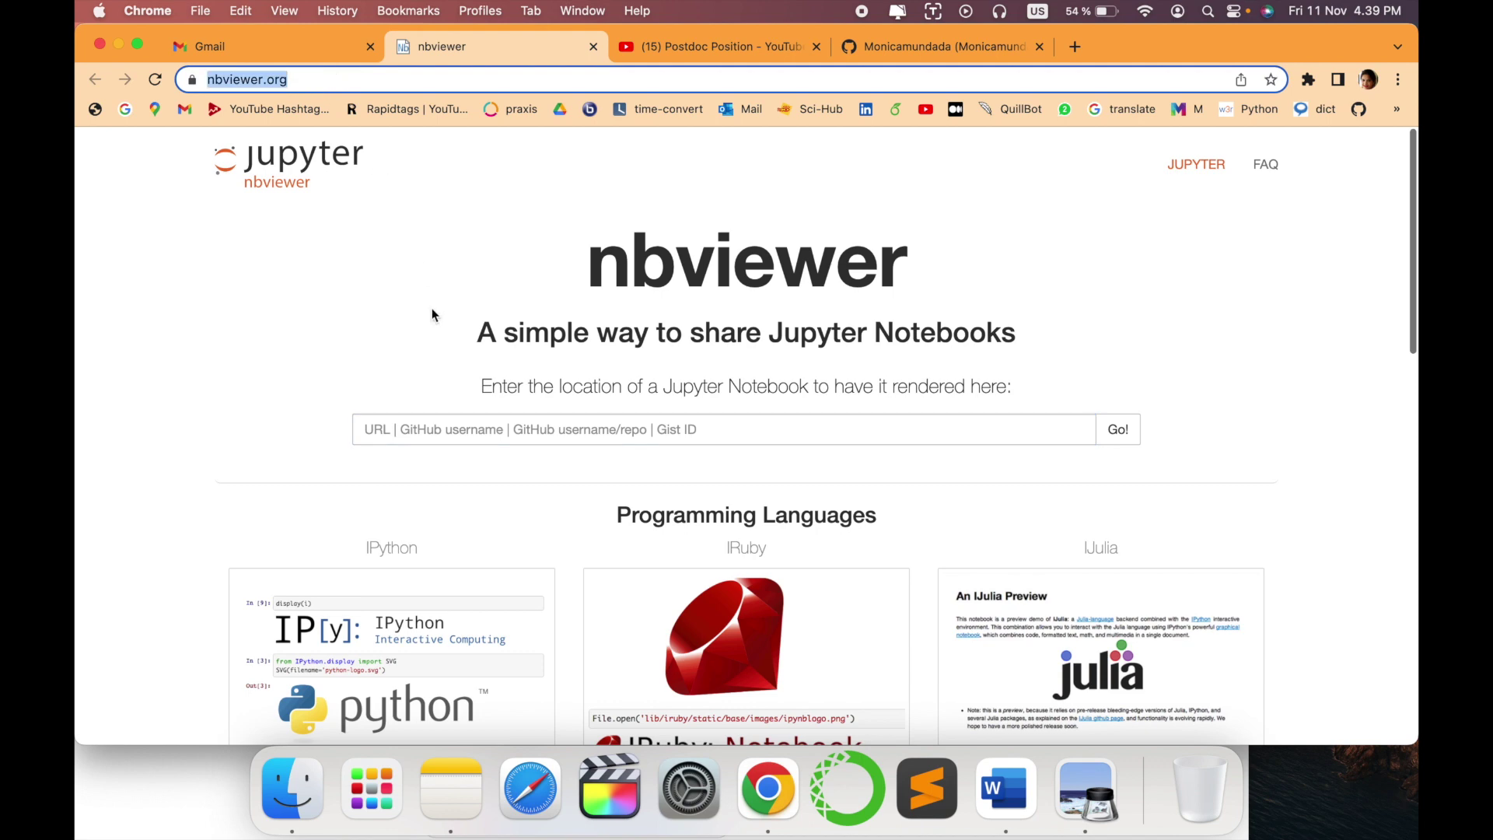
scroll(388, 339, down, 2)
scroll(1294, 378, down, 3)
scroll(1293, 377, up, 3)
click(377, 428)
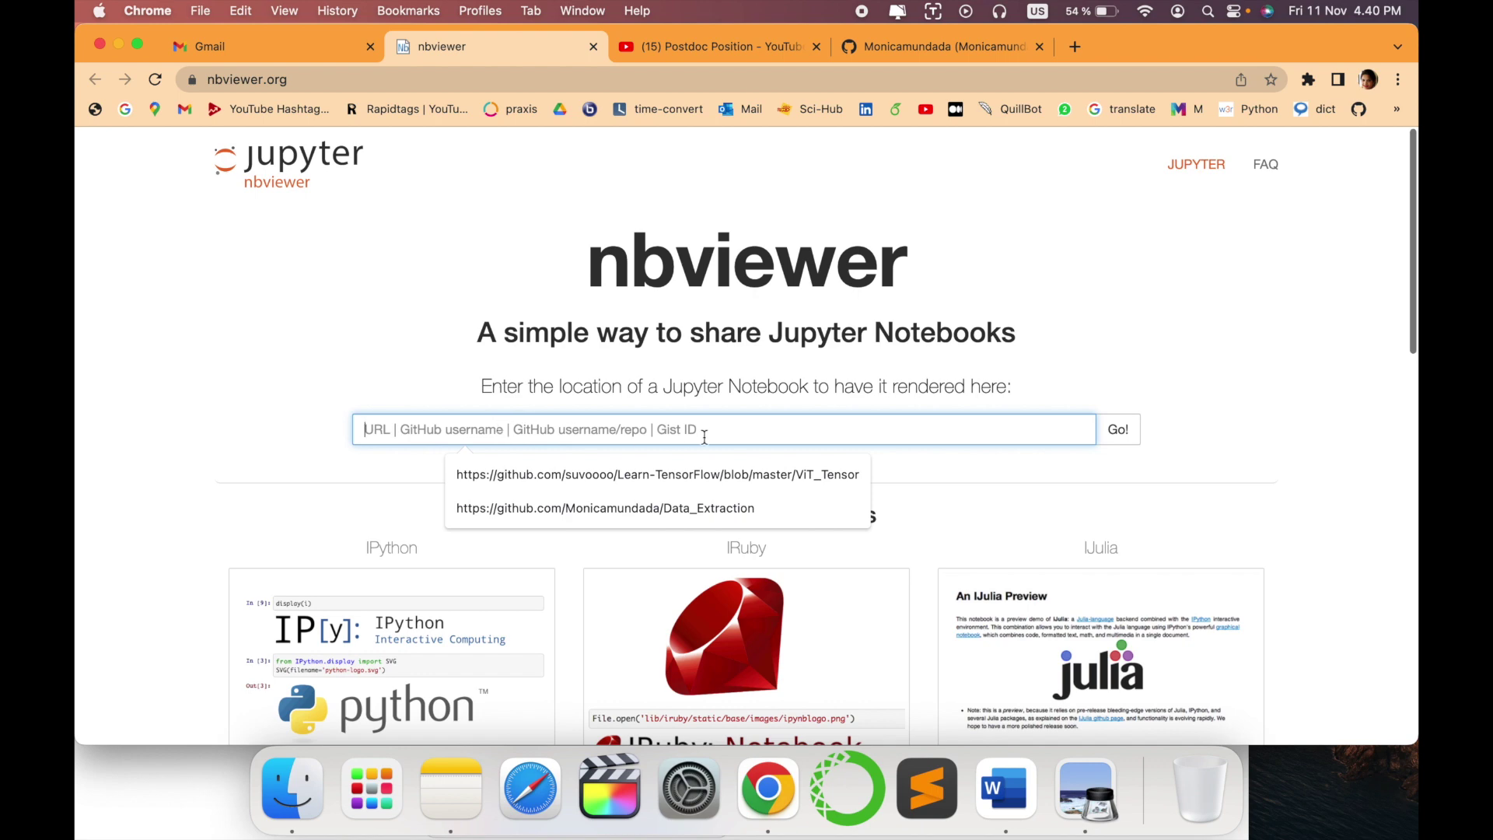
click(1168, 443)
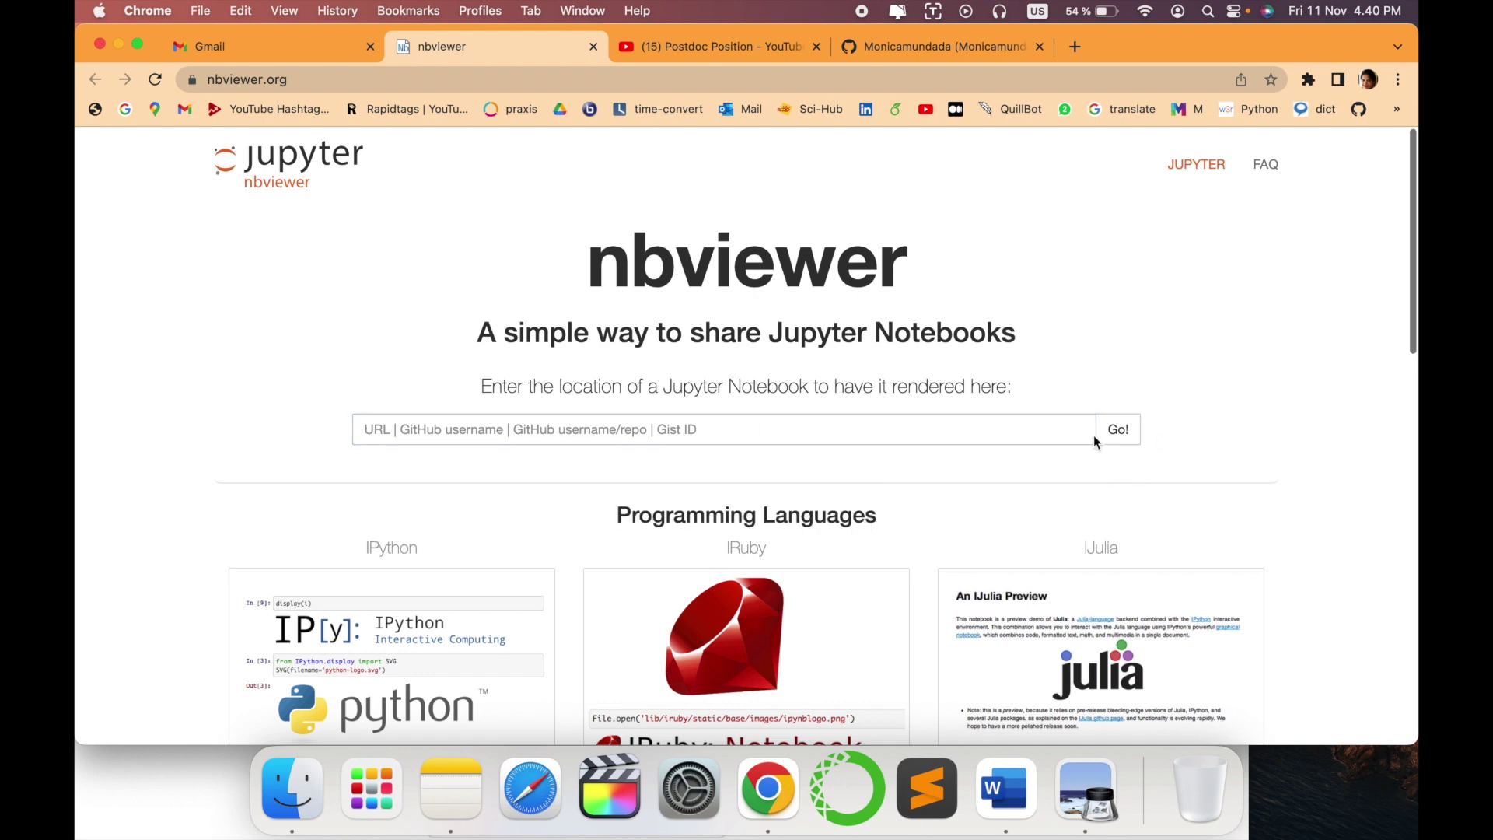
click(751, 422)
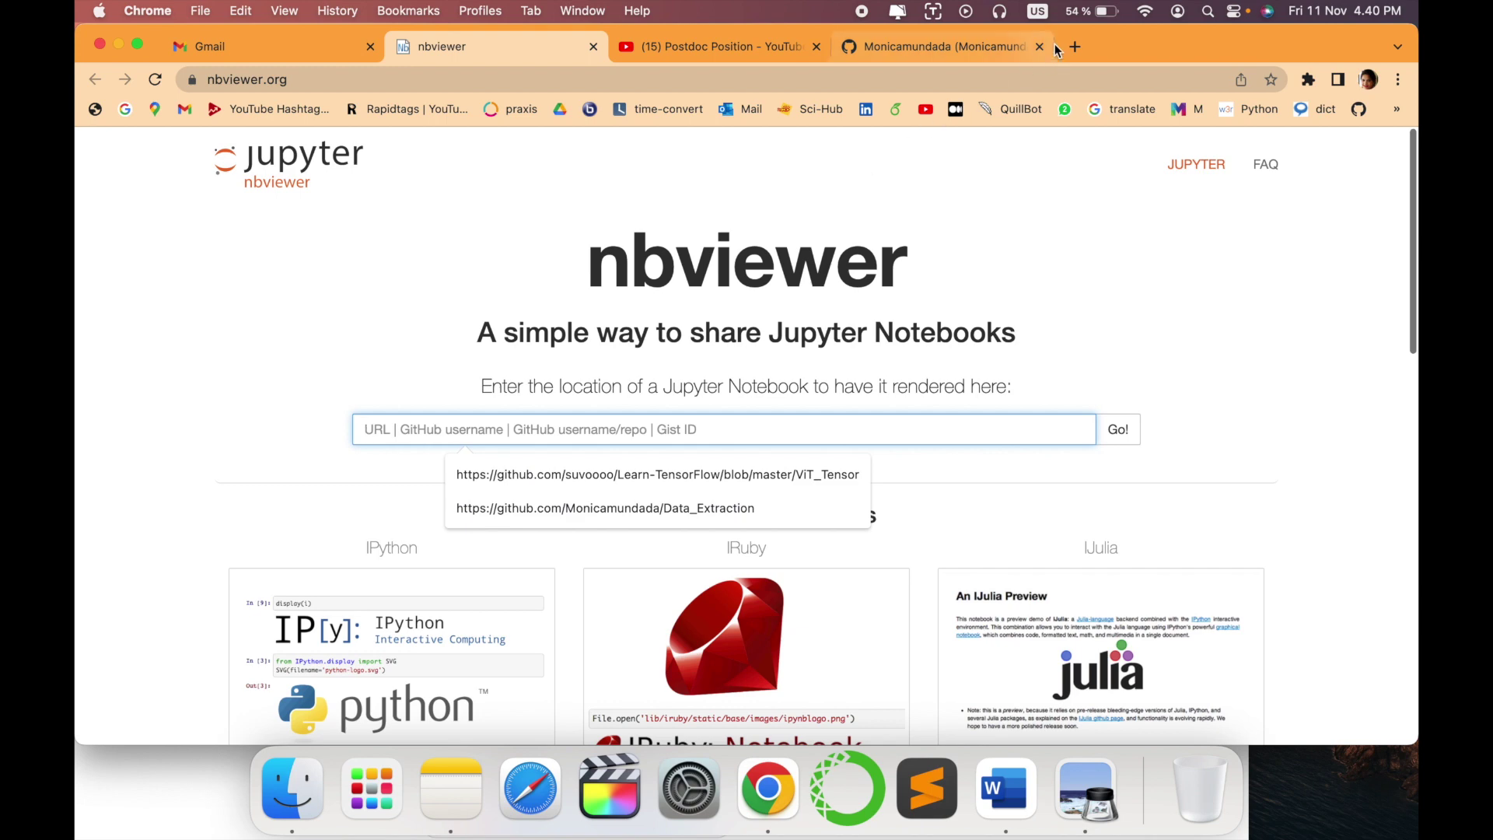
click(945, 46)
scroll(640, 447, down, 1)
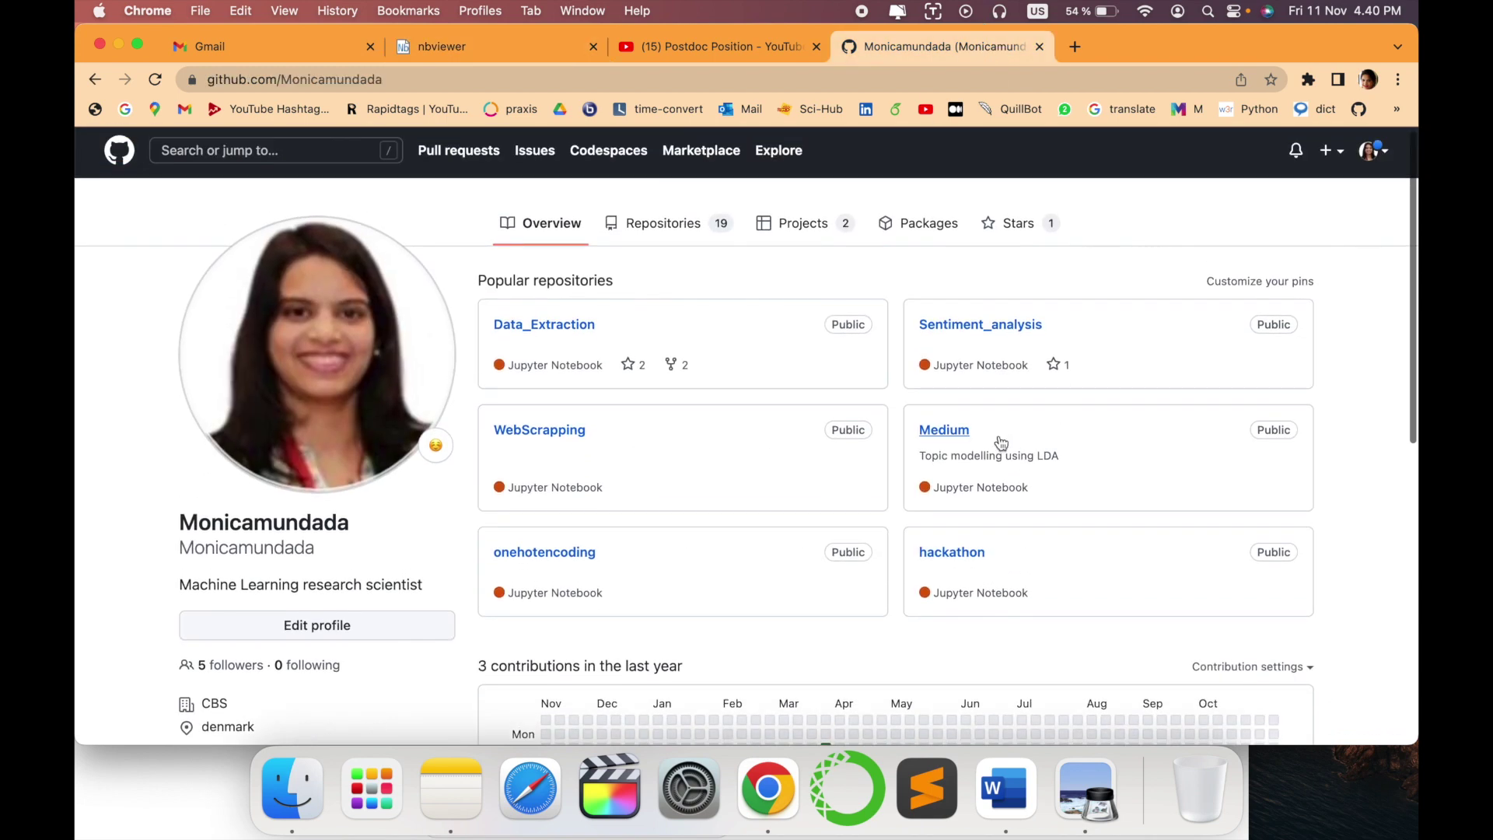
Open the Medium repository from the GitHub profile and copy its URL from the address bar
click(944, 430)
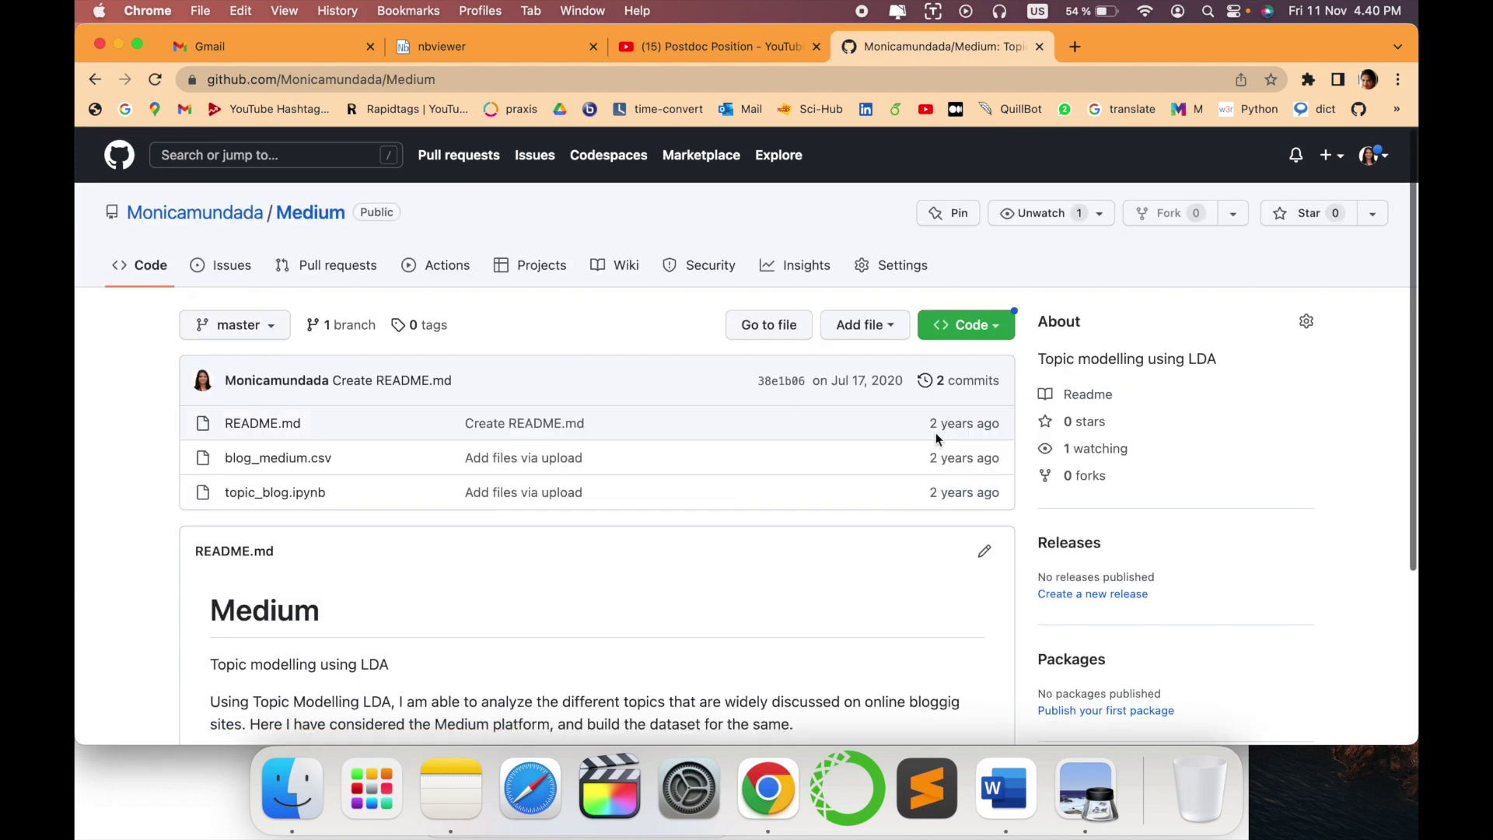
click(526, 78)
key(super+c)
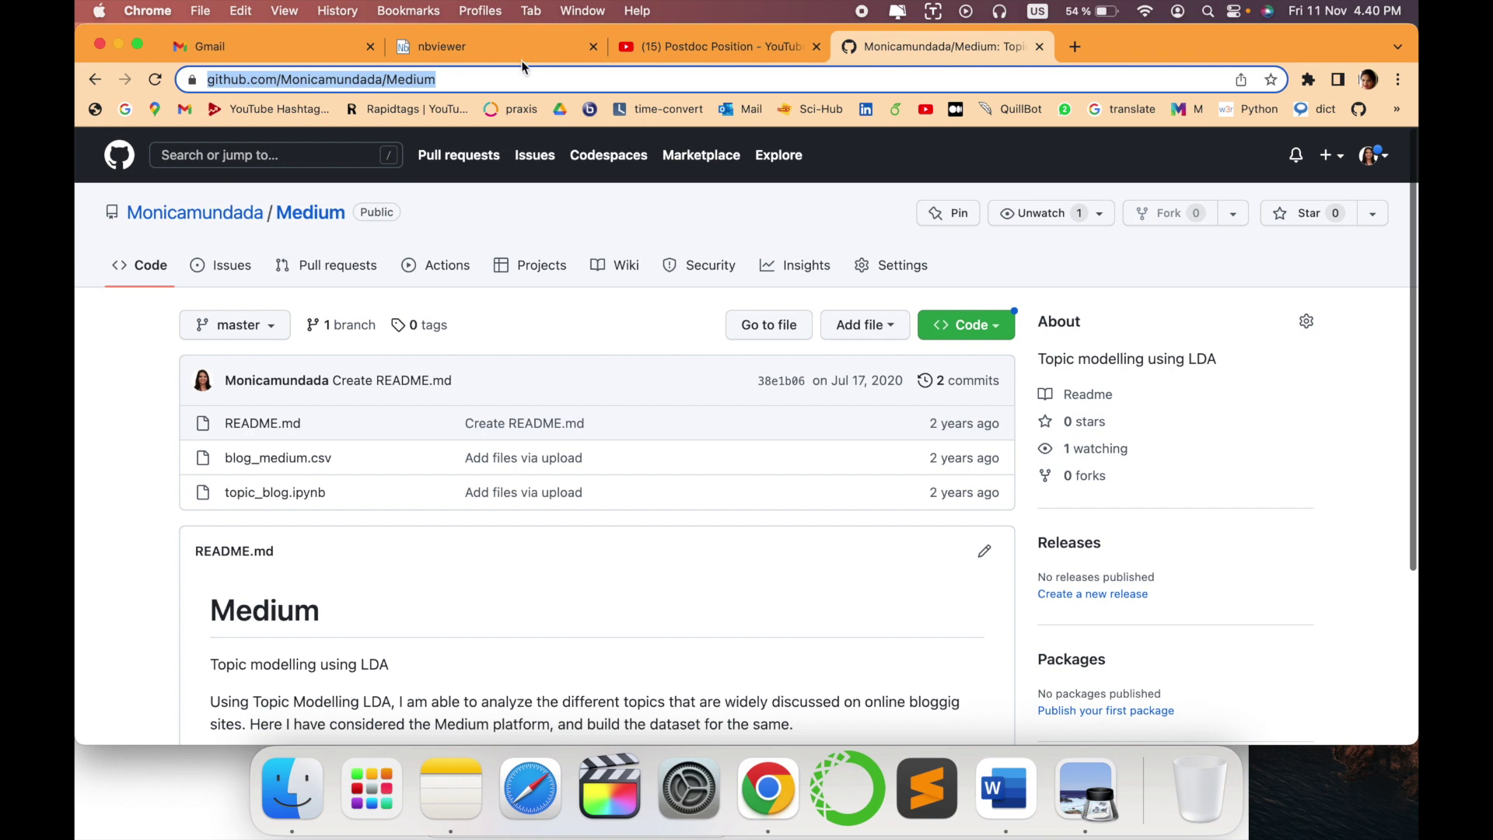
click(490, 46)
Paste the Medium repository URL into nbviewer, render it, and open topic_blog.ipynb
click(672, 430)
key(super+v)
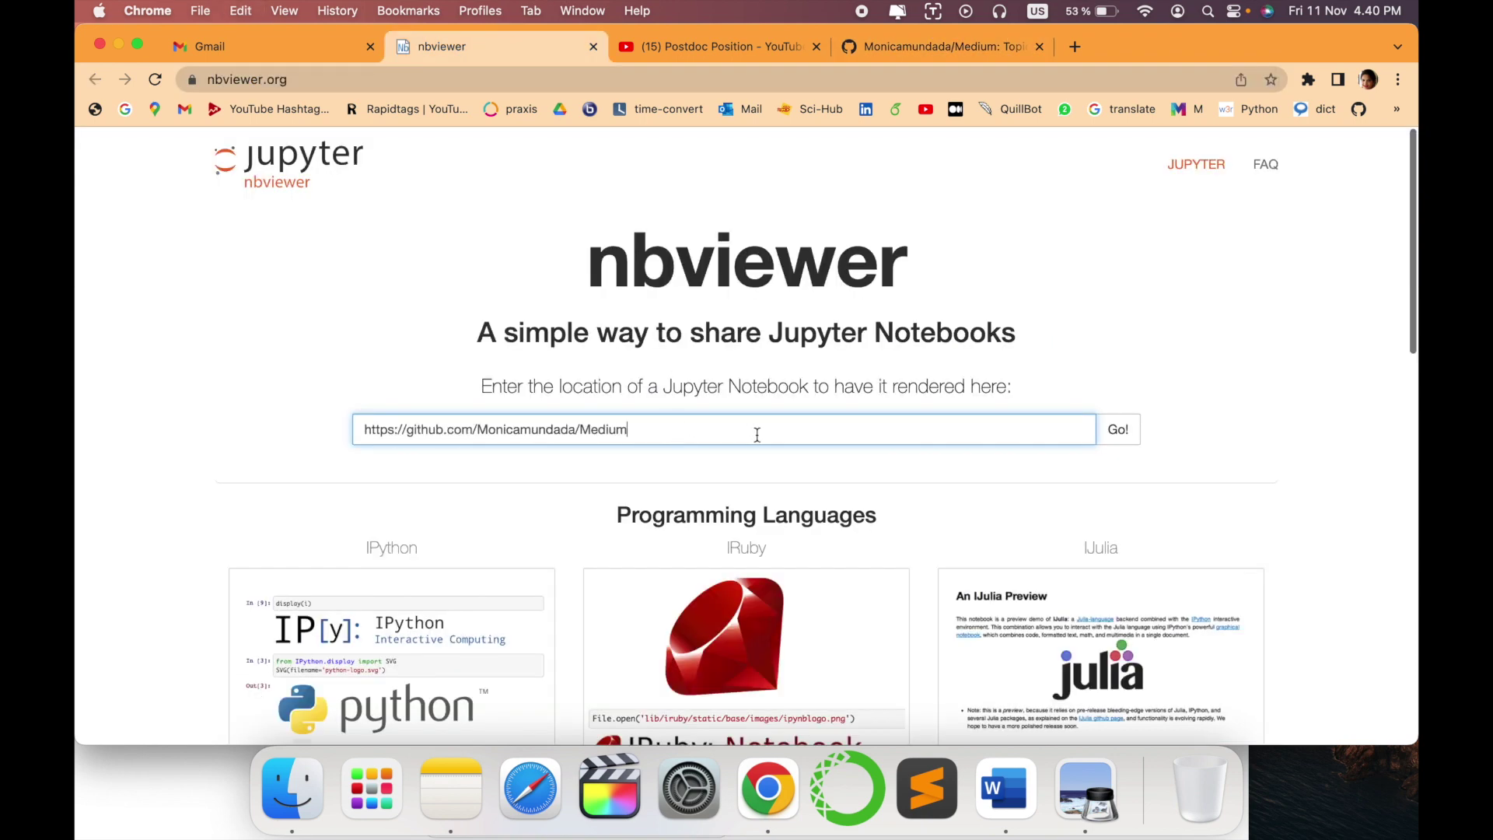
click(1116, 429)
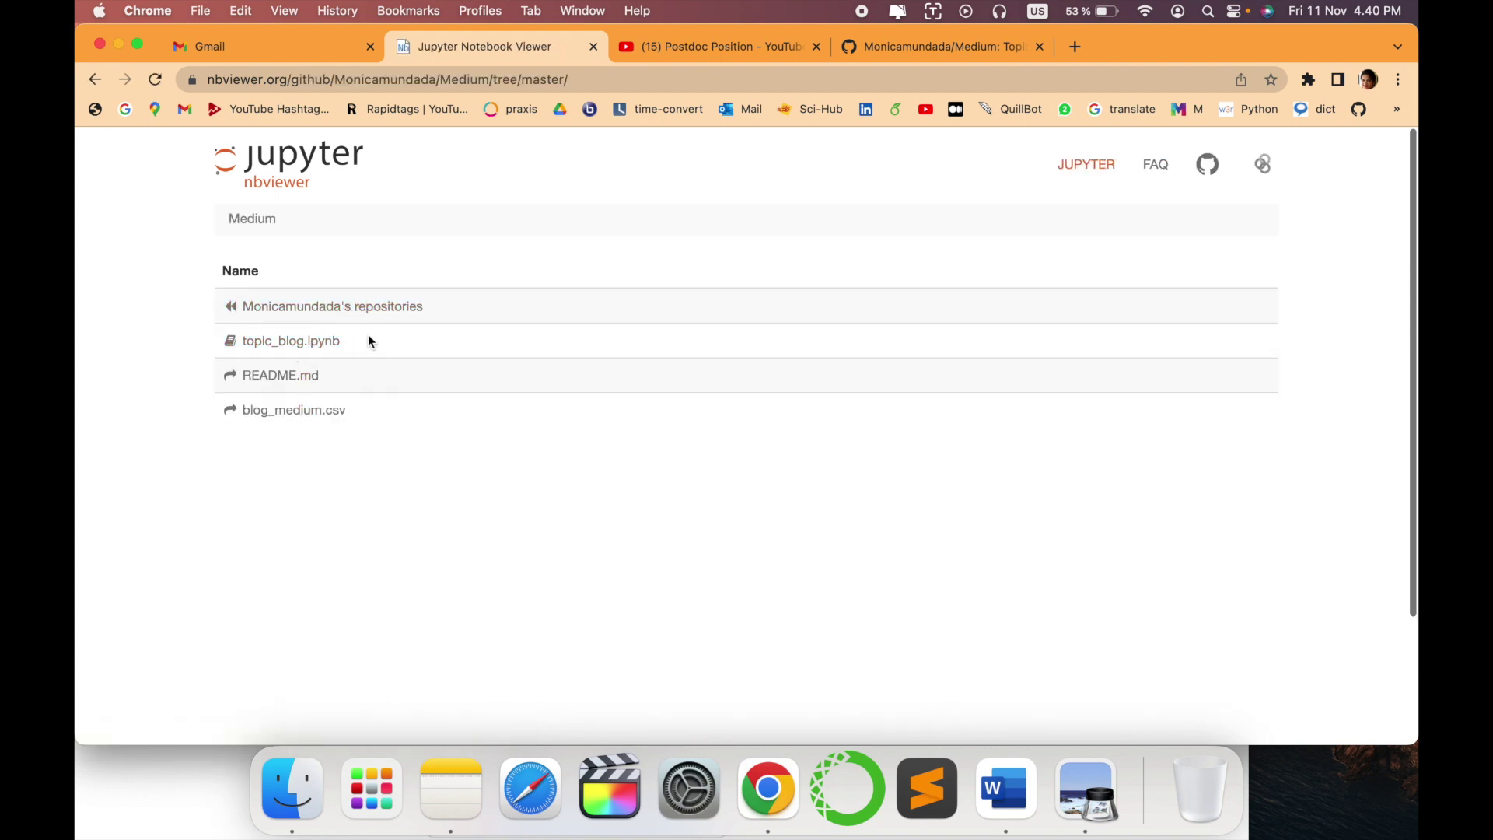
click(289, 340)
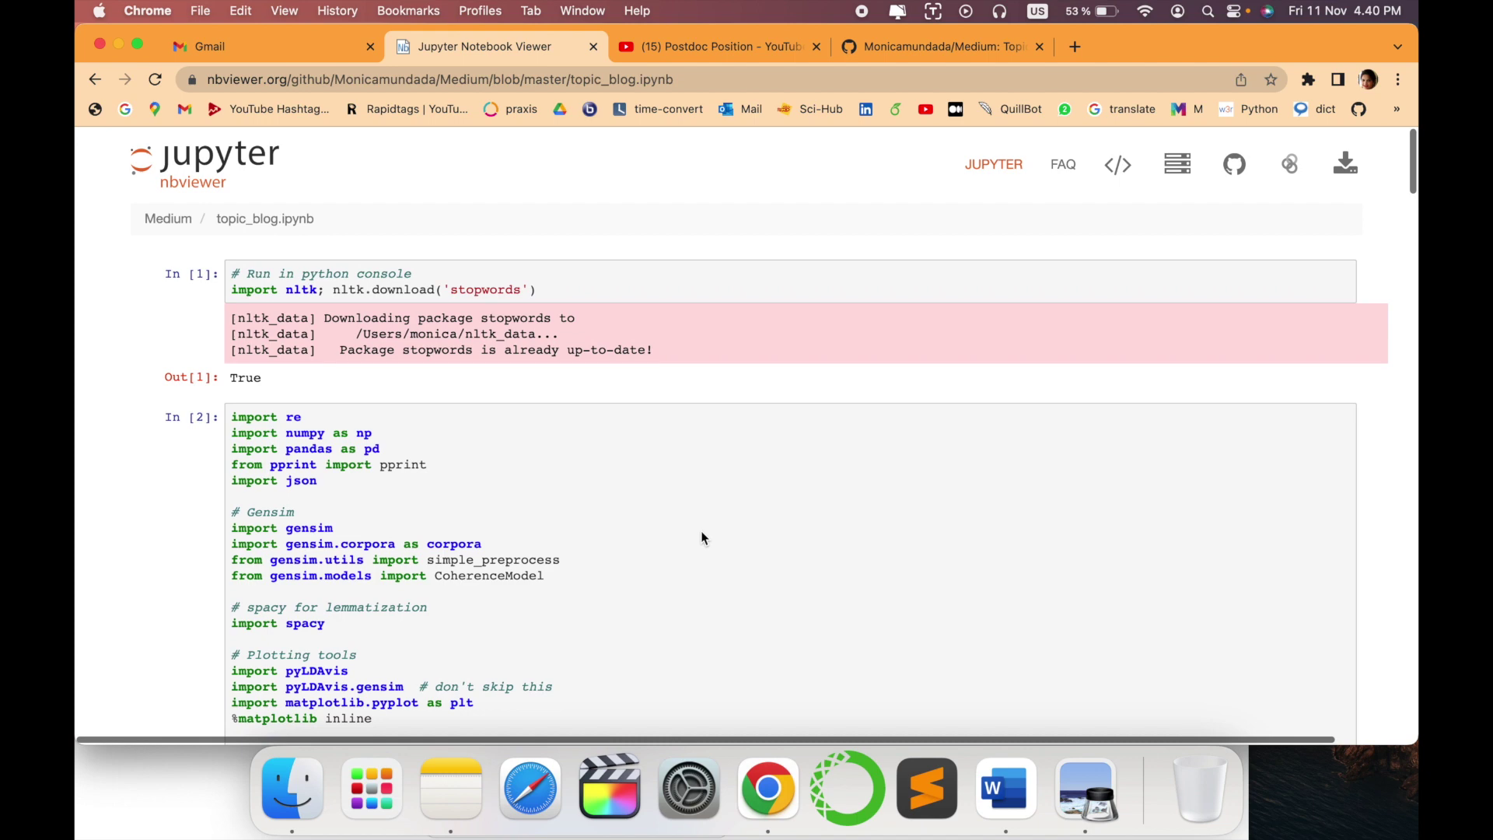
scroll(702, 532, down, 5)
scroll(701, 531, down, 5)
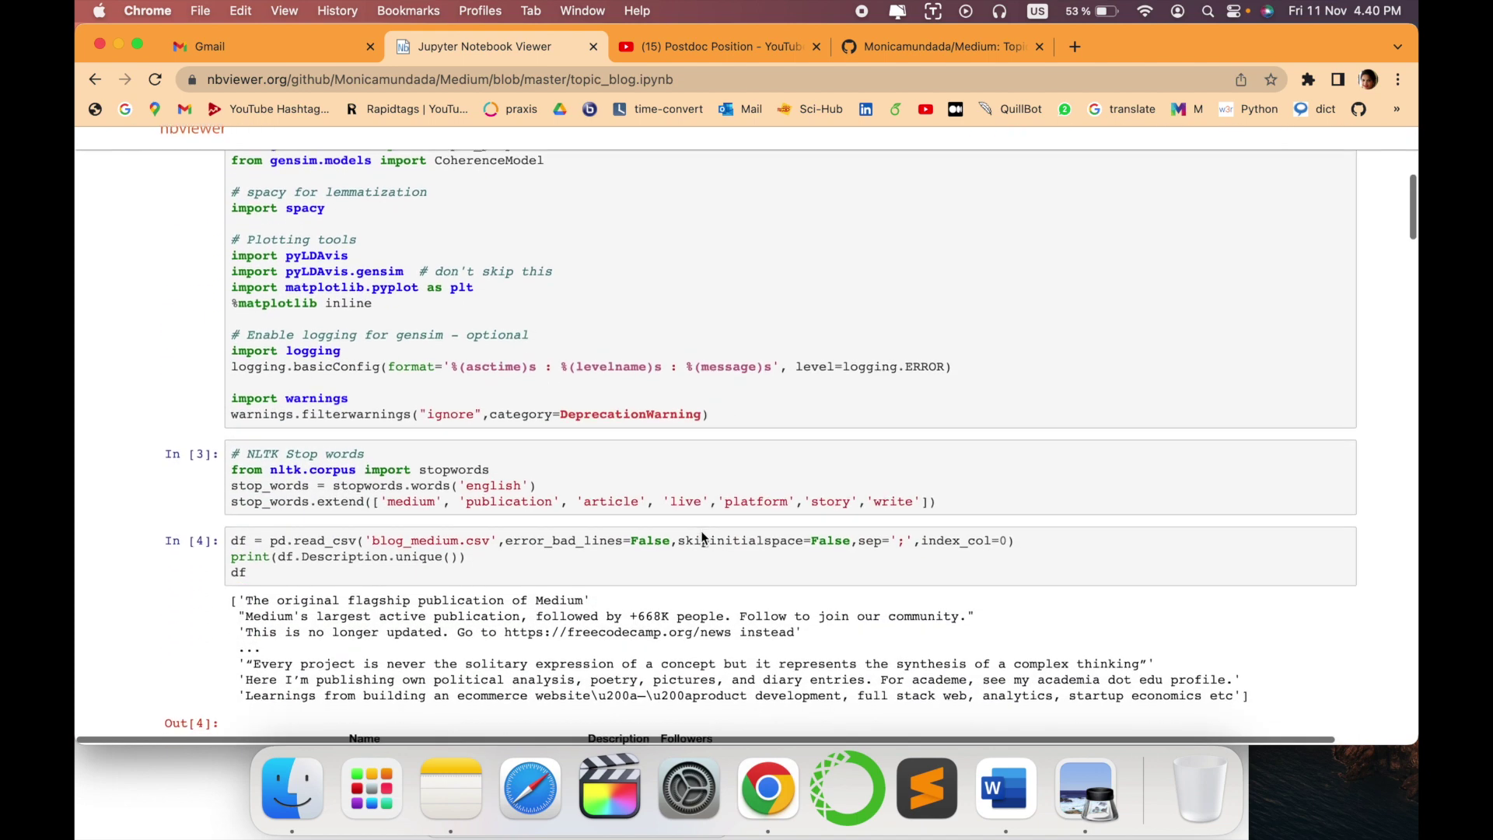
scroll(700, 530, down, 3)
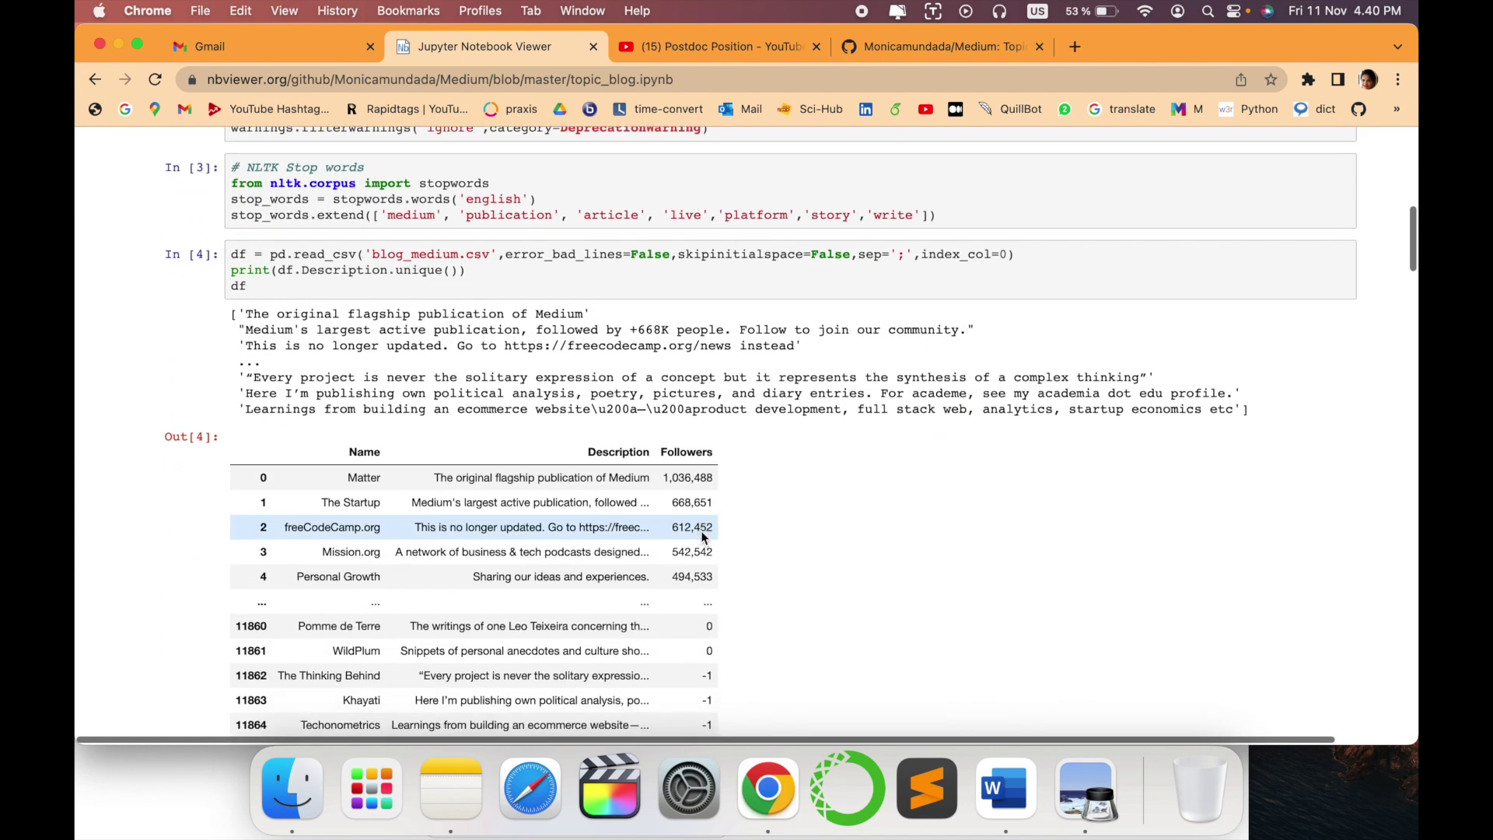
scroll(701, 532, down, 3)
scroll(702, 531, down, 3)
scroll(702, 530, down, 3)
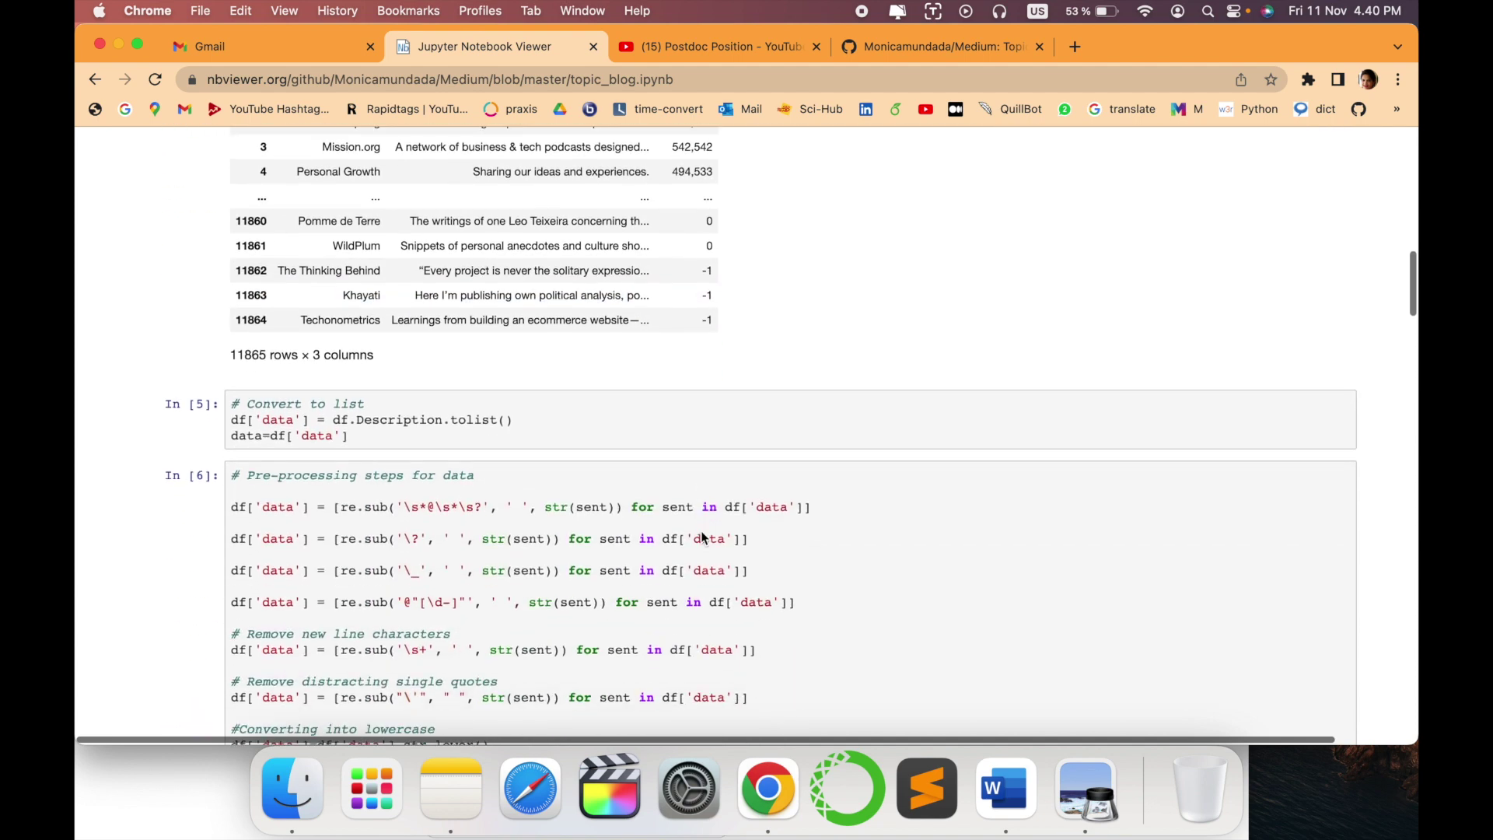
scroll(701, 531, down, 2)
scroll(701, 534, down, 3)
scroll(702, 536, down, 2)
scroll(701, 534, down, 3)
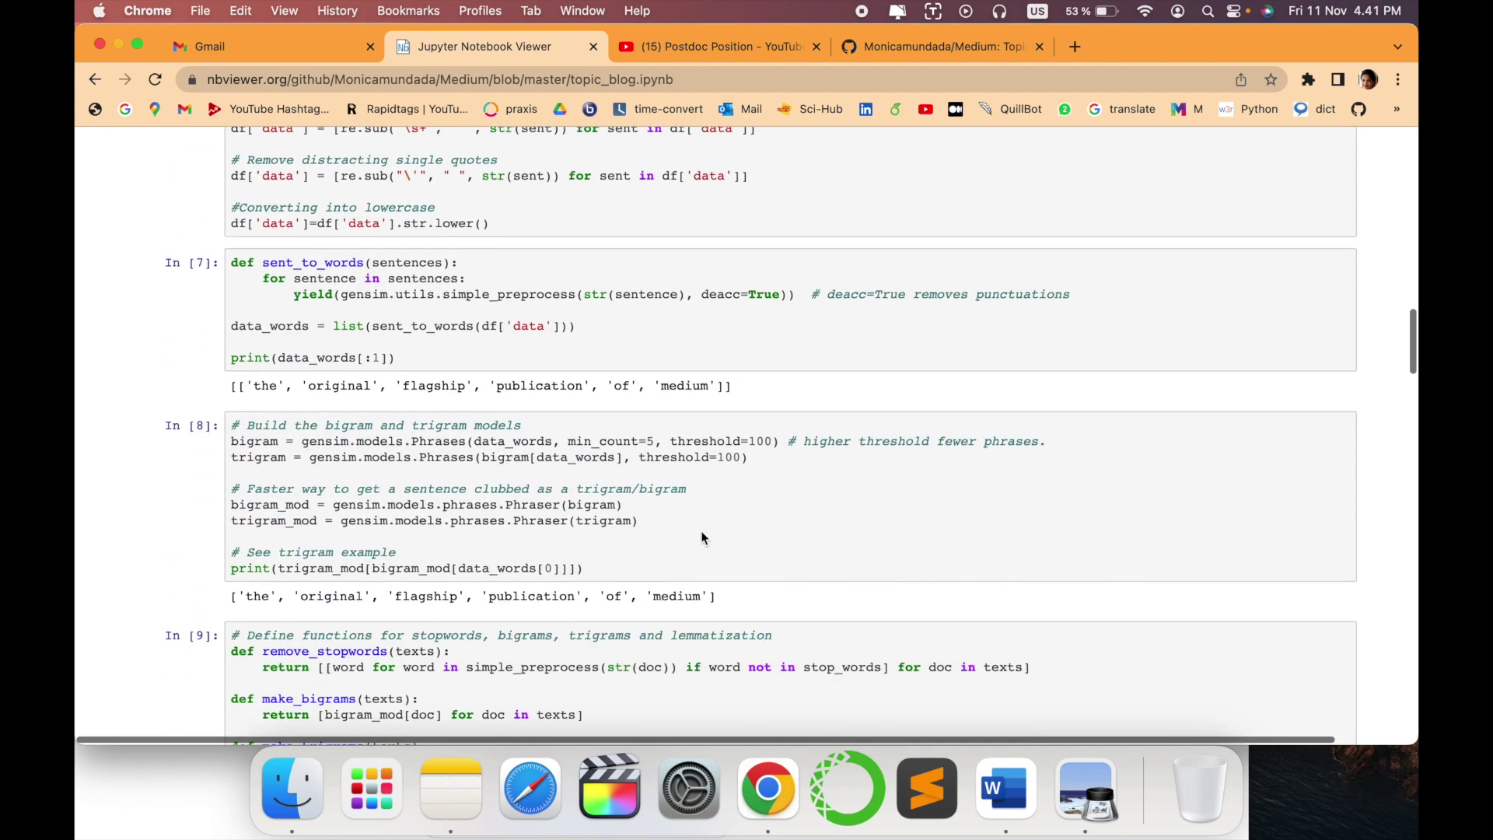
scroll(701, 535, down, 3)
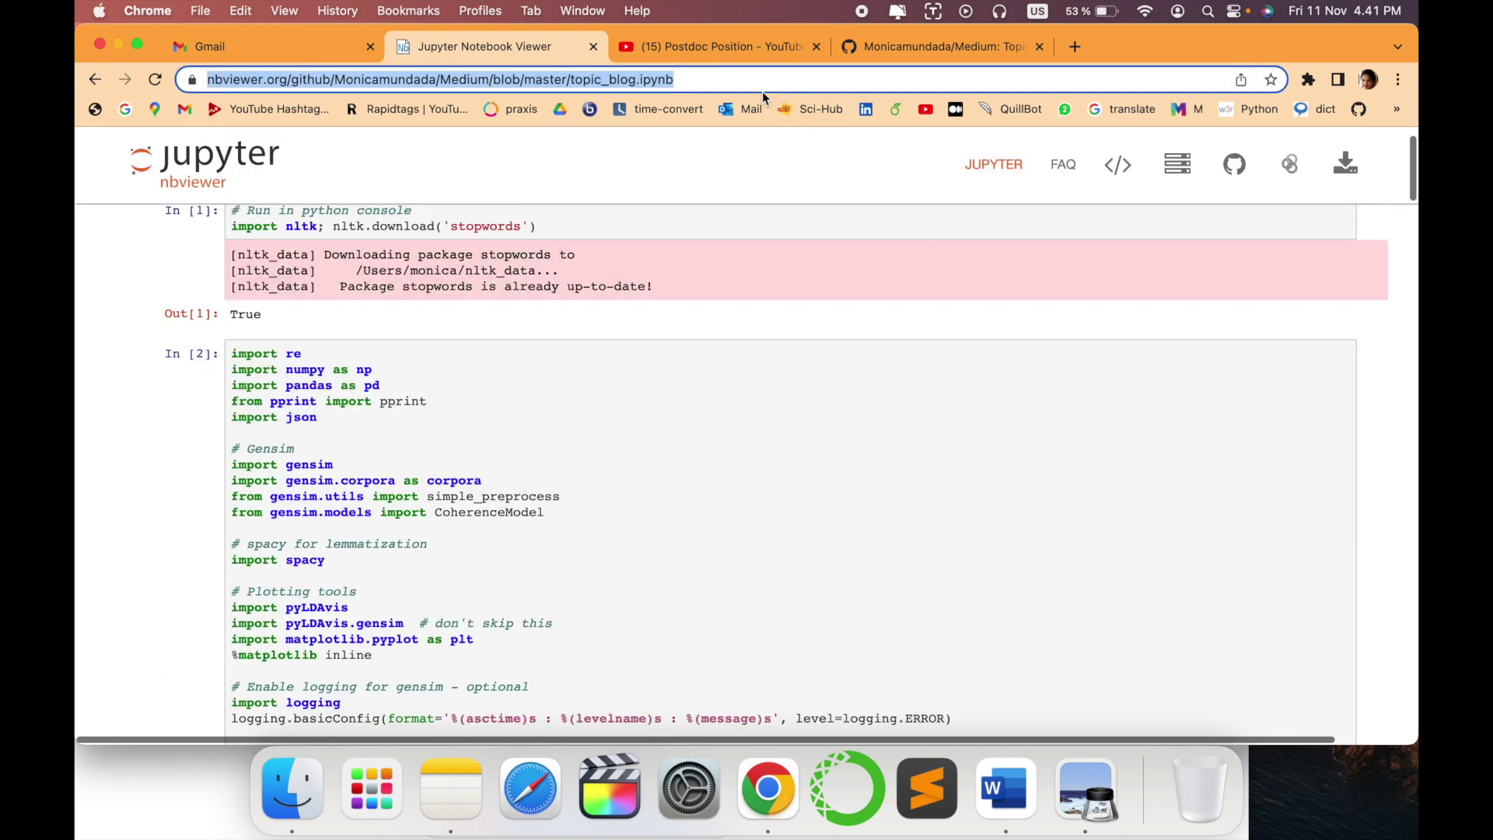